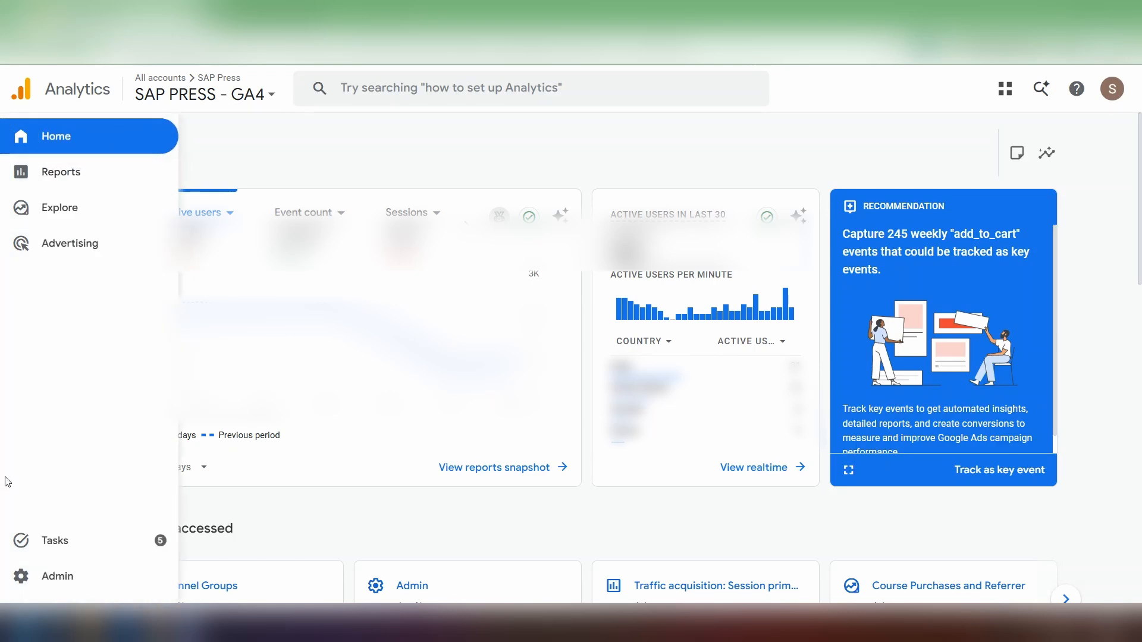
- Open the property's channel groups settings in the Admin area
click(50, 577)
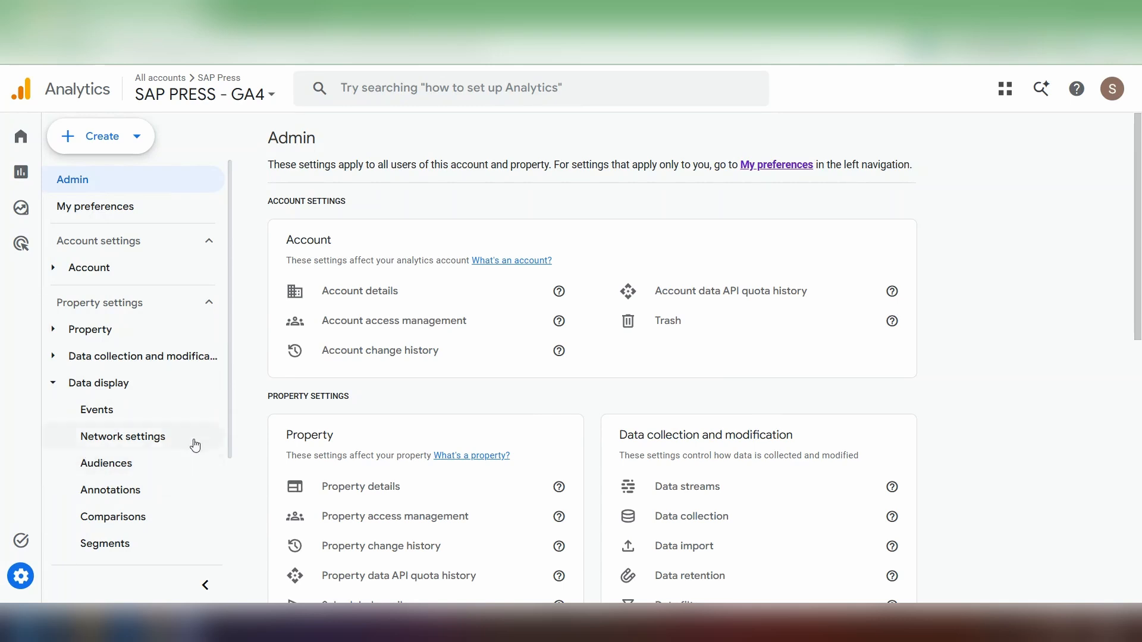
scroll(188, 395, down, 3)
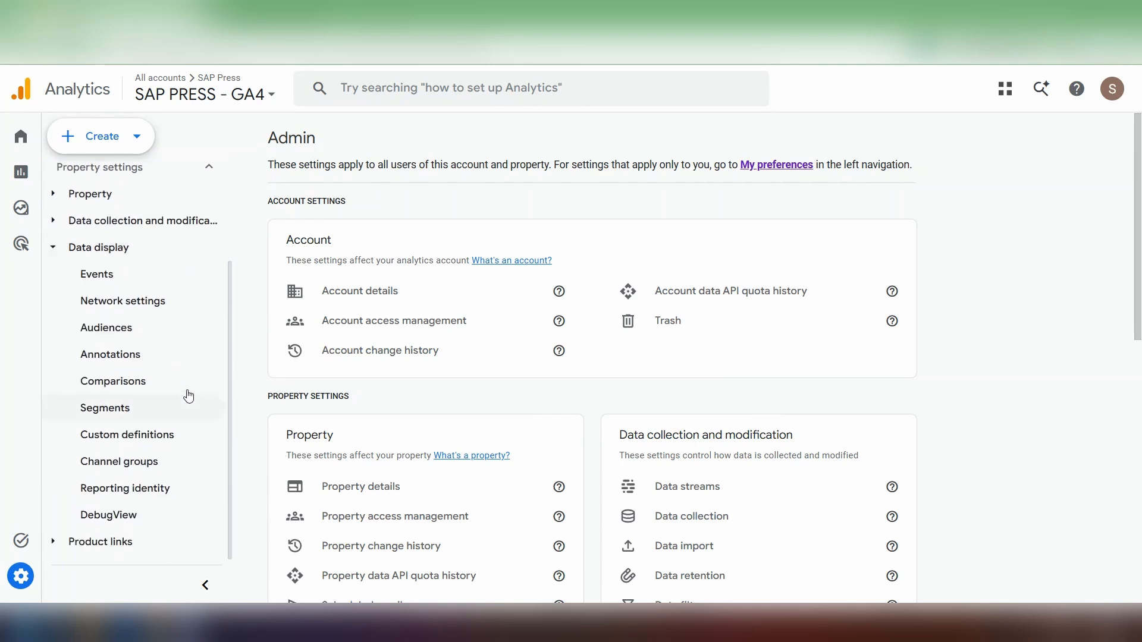
click(175, 462)
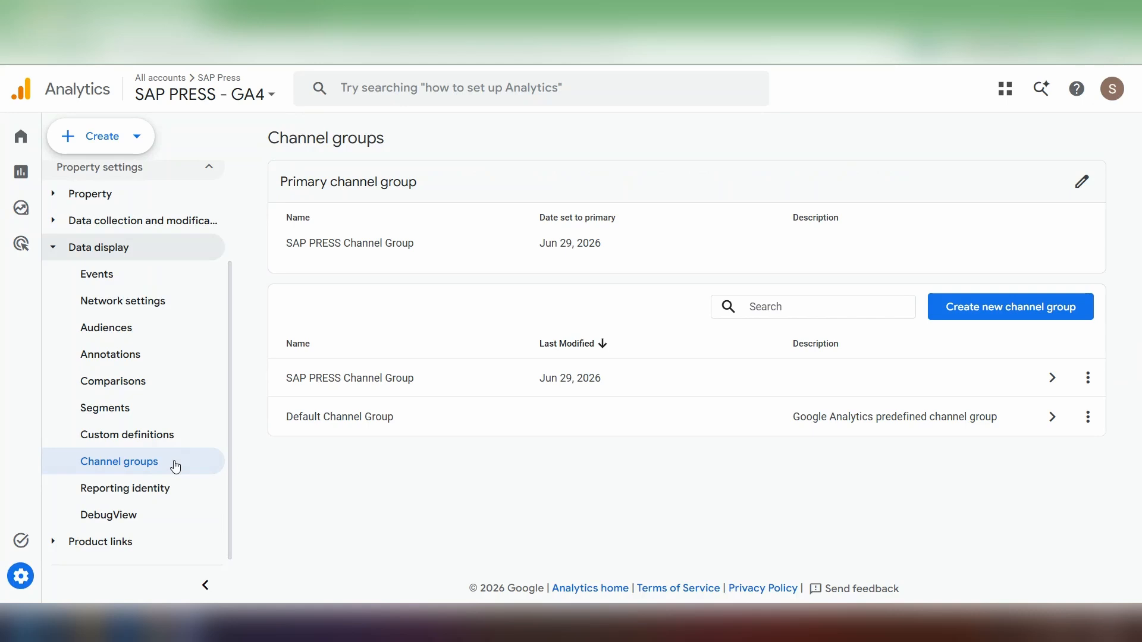
- Examine the full channel list of the predefined Default Channel Group, and close its details
click(434, 417)
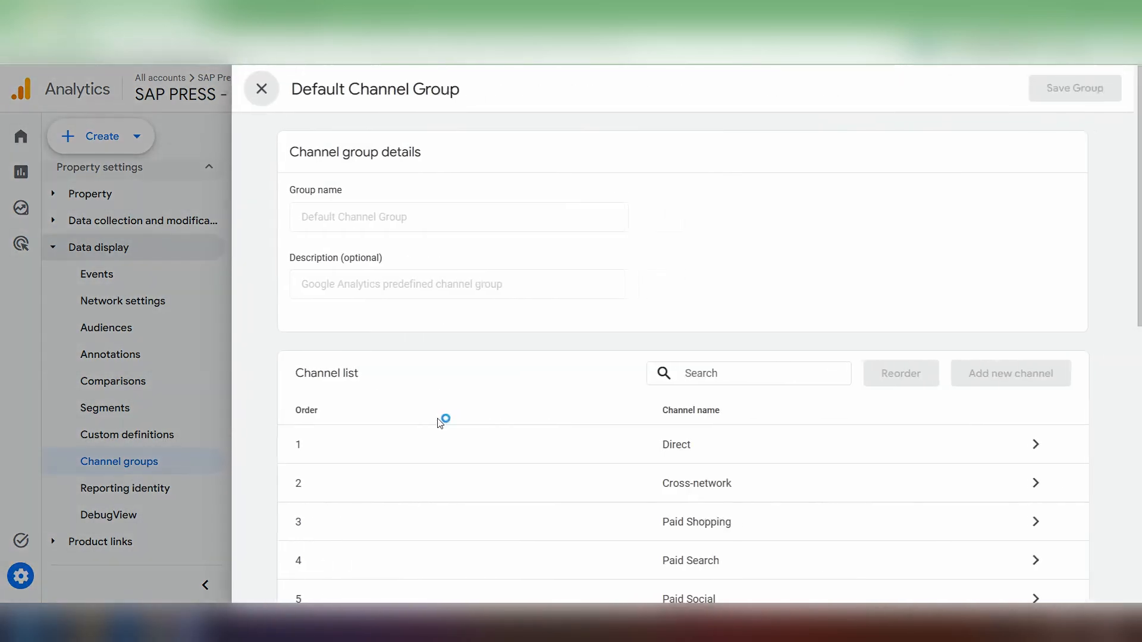
scroll(780, 186, down, 1)
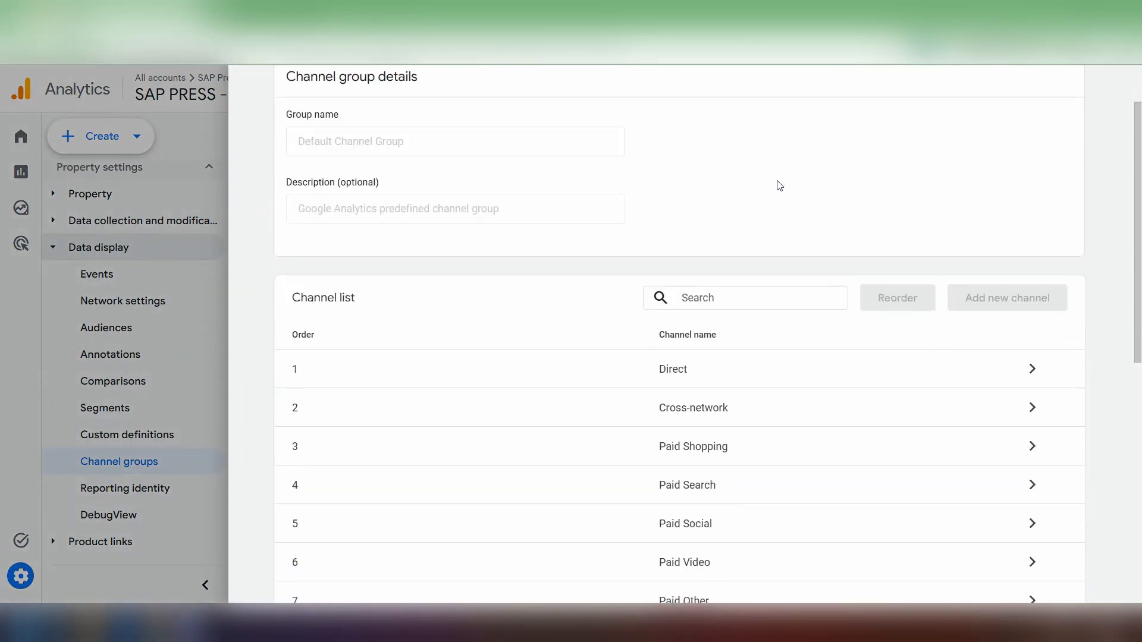
scroll(1034, 212, down, 5)
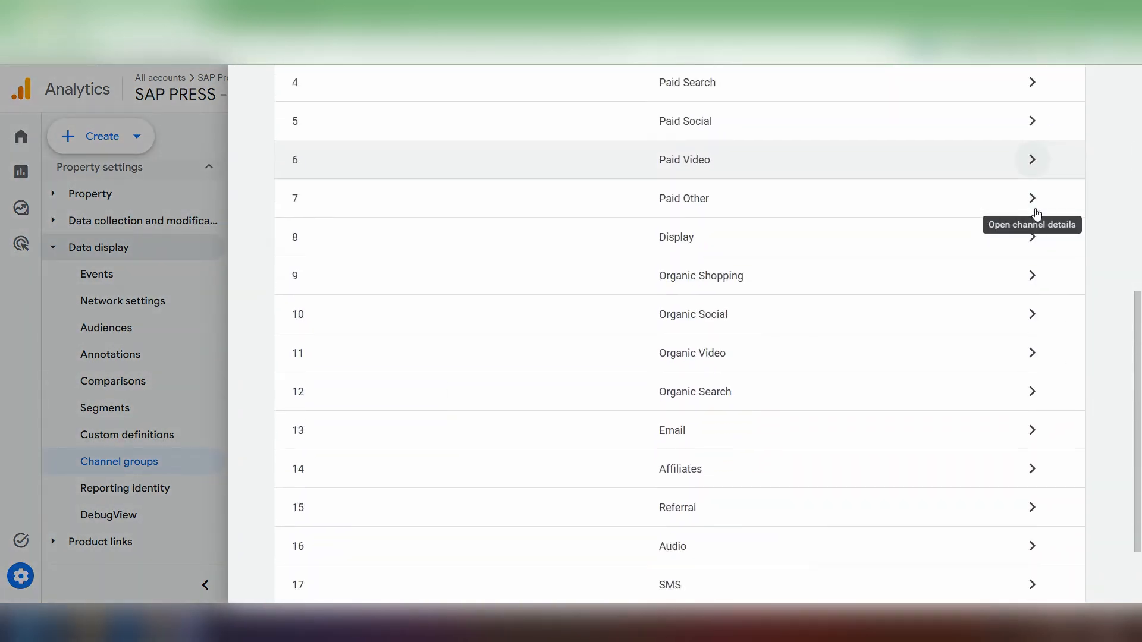
scroll(1035, 214, down, 2)
scroll(1101, 192, up, 2)
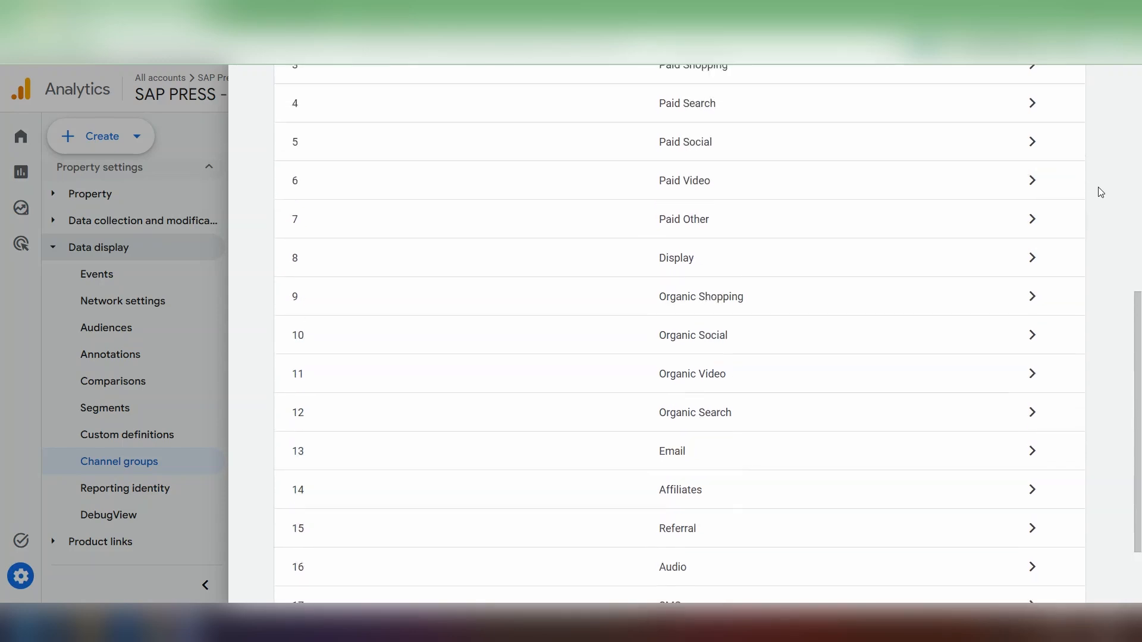
scroll(1101, 192, up, 3)
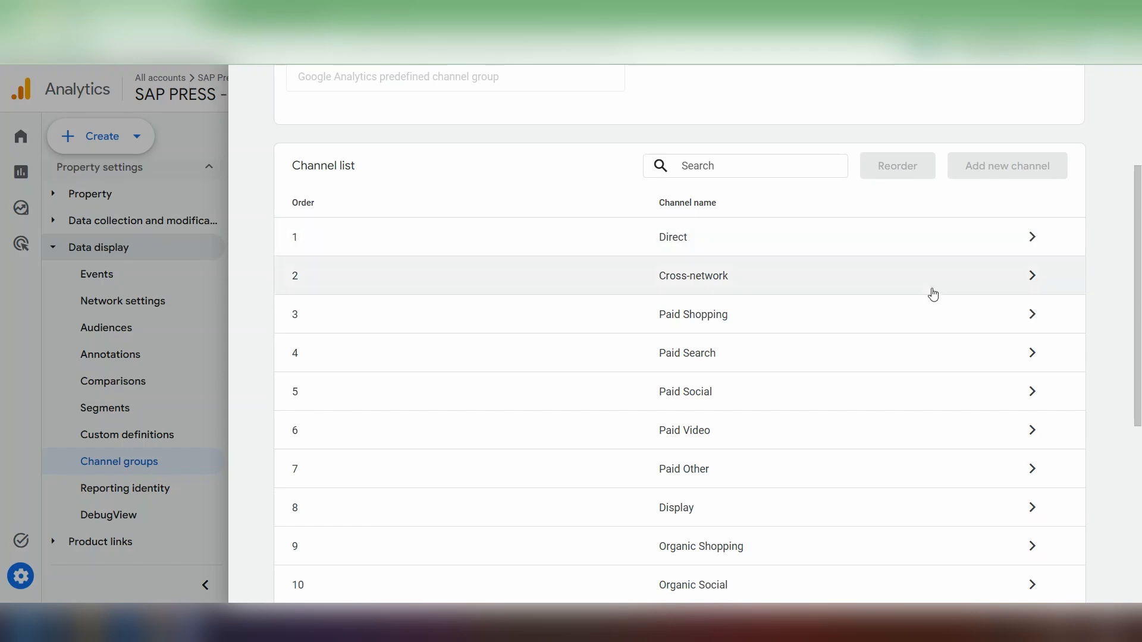
scroll(991, 315, down, 6)
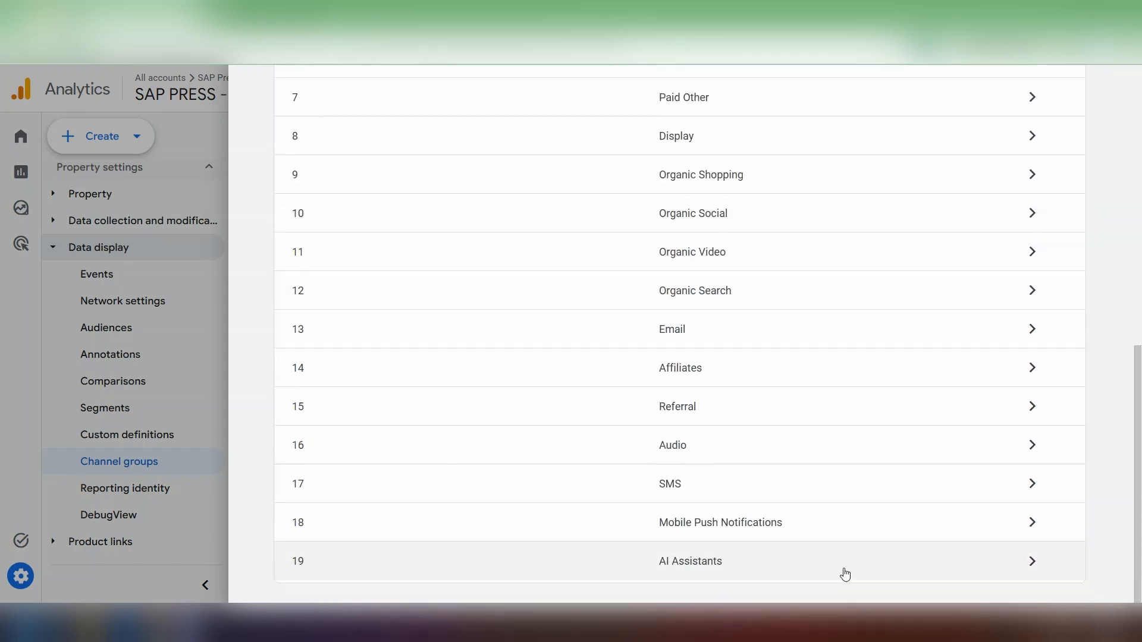
scroll(1141, 229, up, 1)
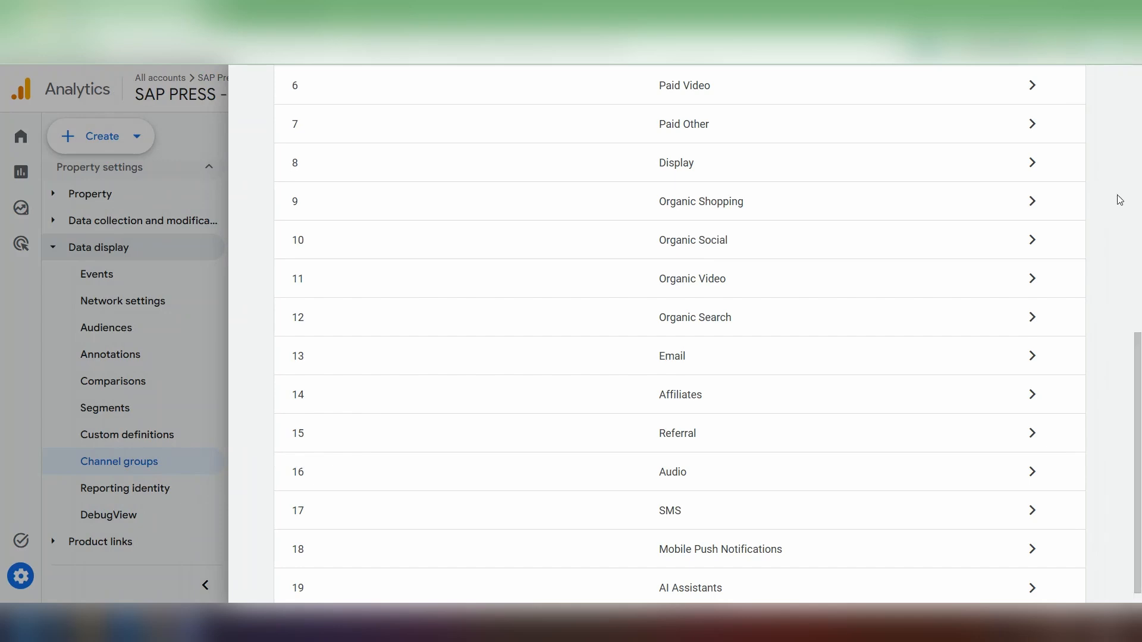
scroll(405, 238, up, 8)
scroll(406, 239, up, 2)
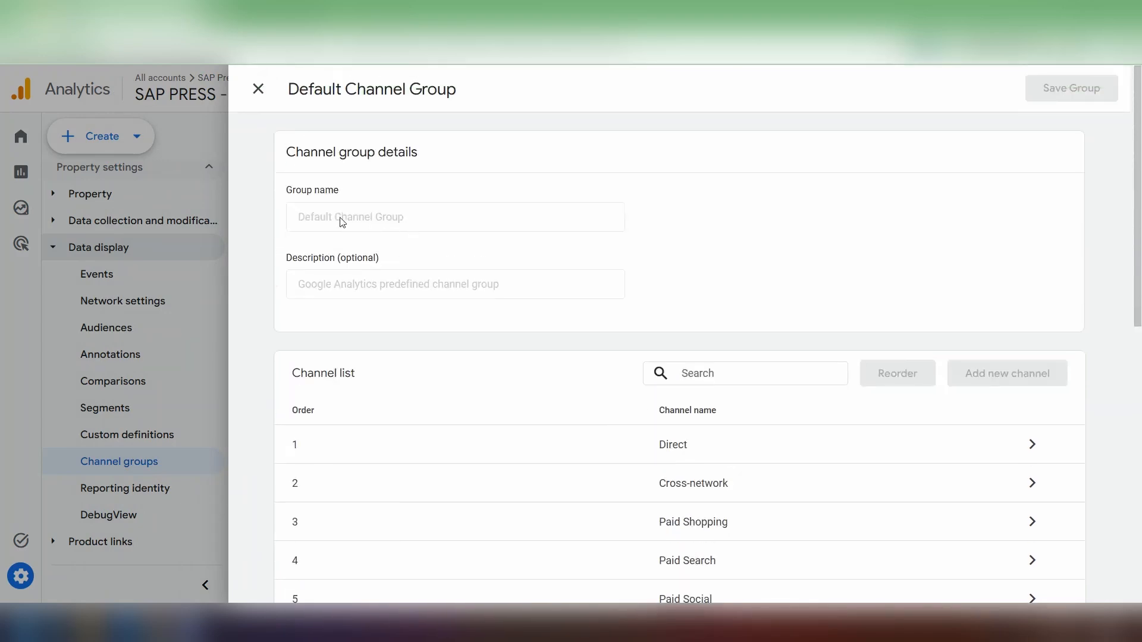
click(259, 89)
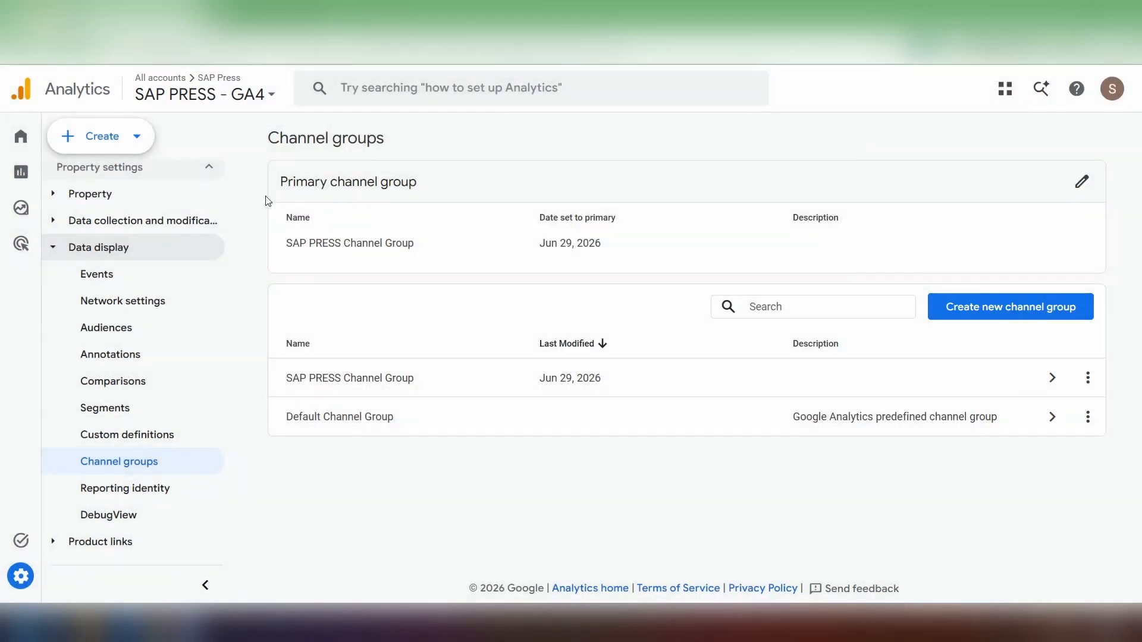
- Start a new channel group and add an OR condition to its Organic Search channel: Source matches exactly ecosia.org
click(1065, 316)
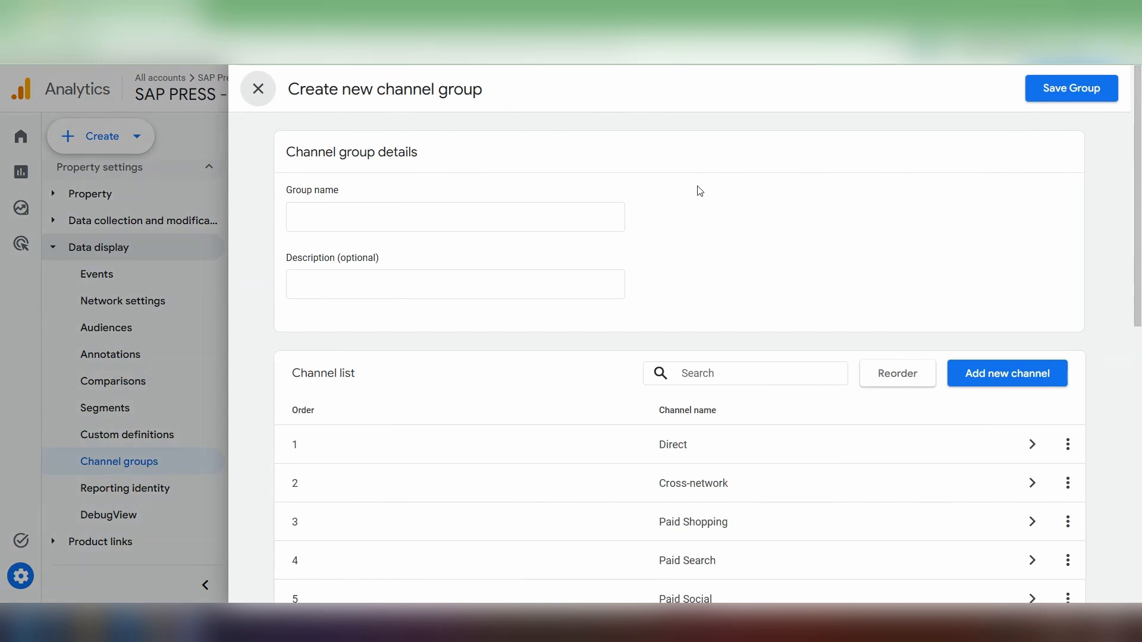
scroll(698, 196, down, 5)
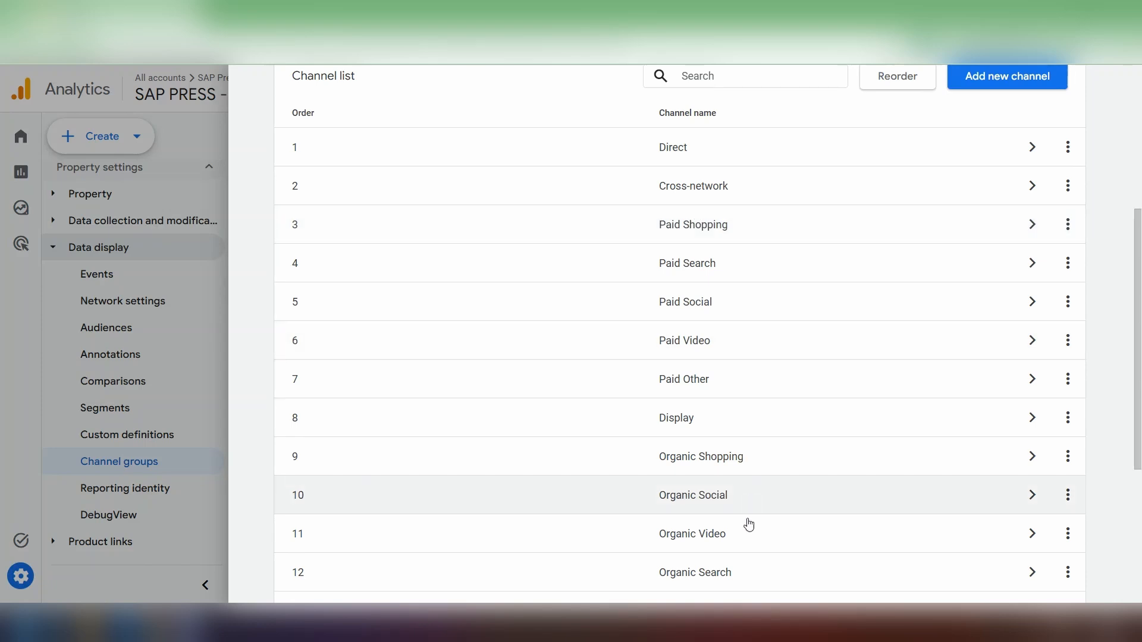
click(1007, 574)
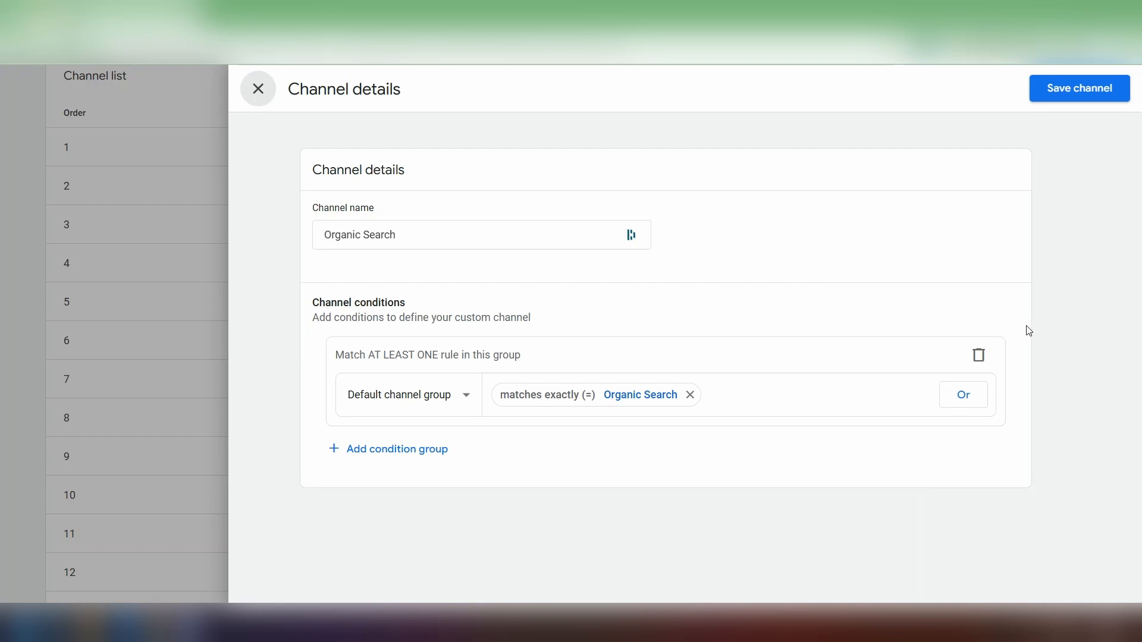
click(963, 395)
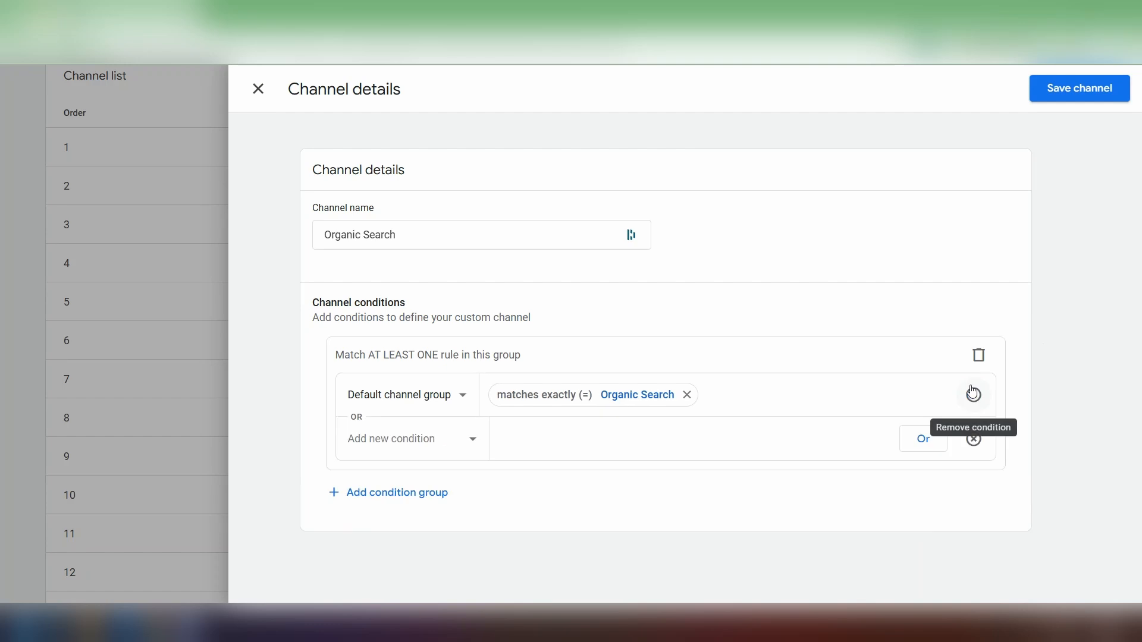
click(438, 444)
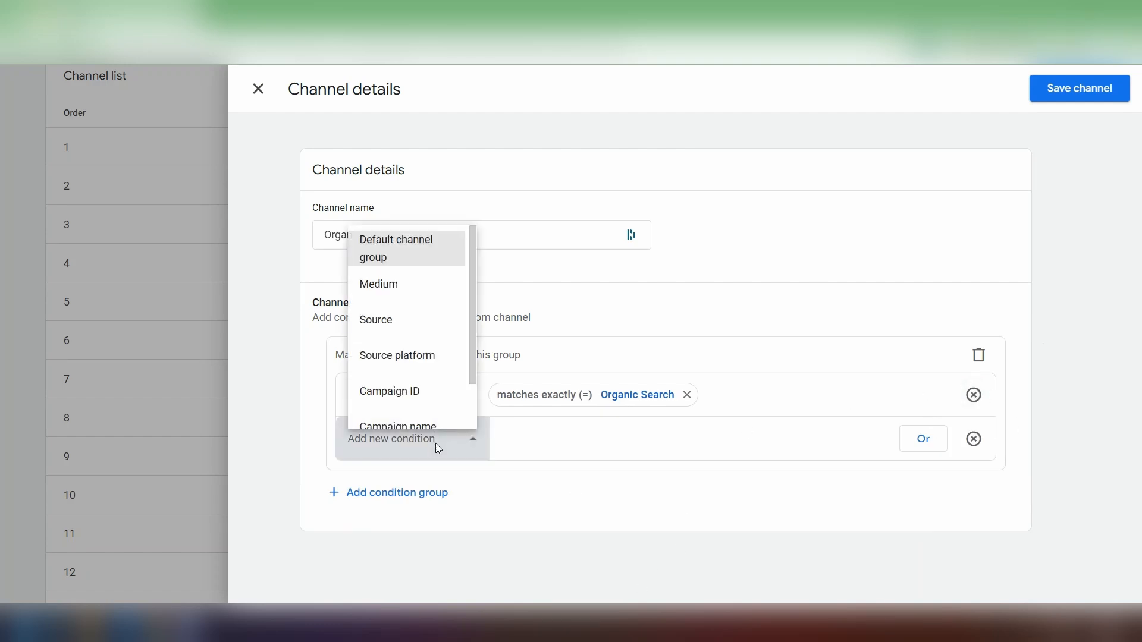
click(423, 331)
click(618, 439)
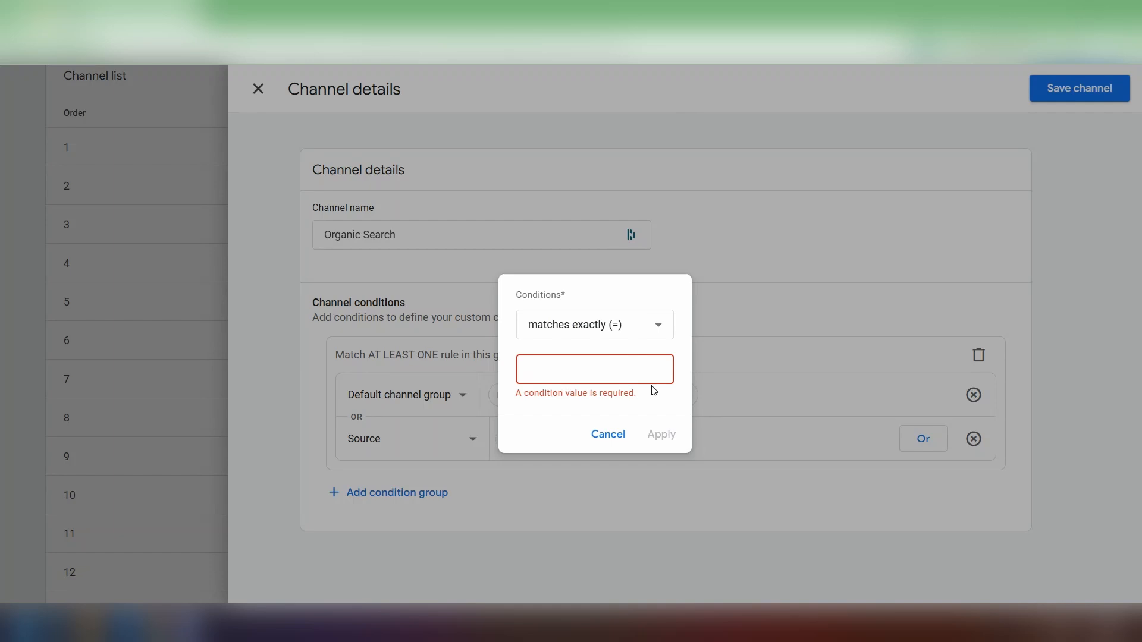
text(ecosia.org)
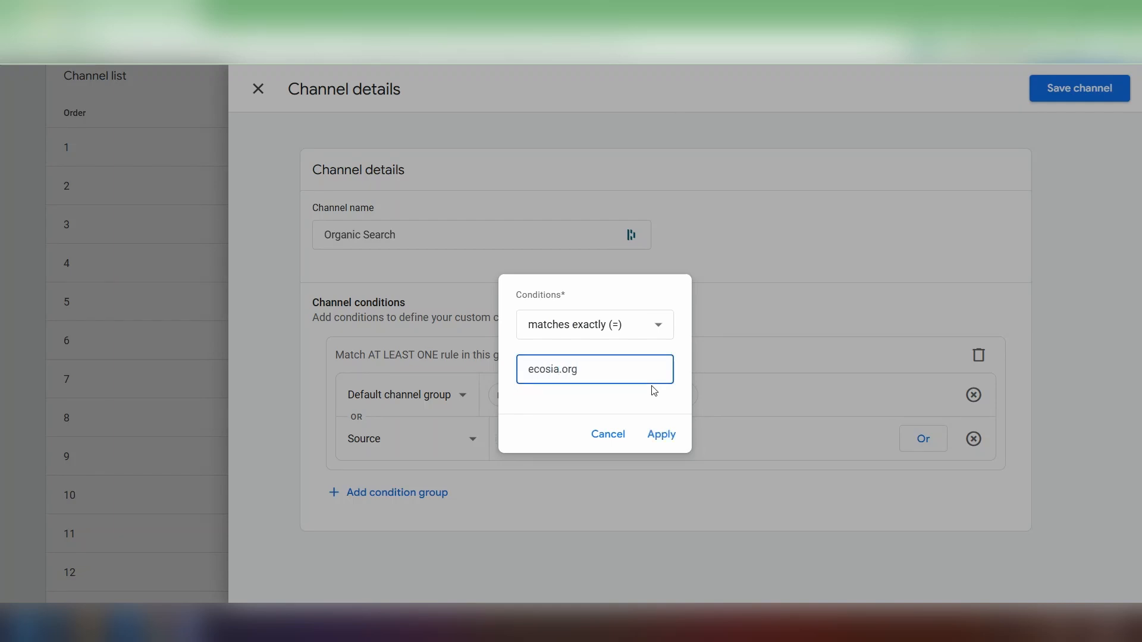
click(665, 436)
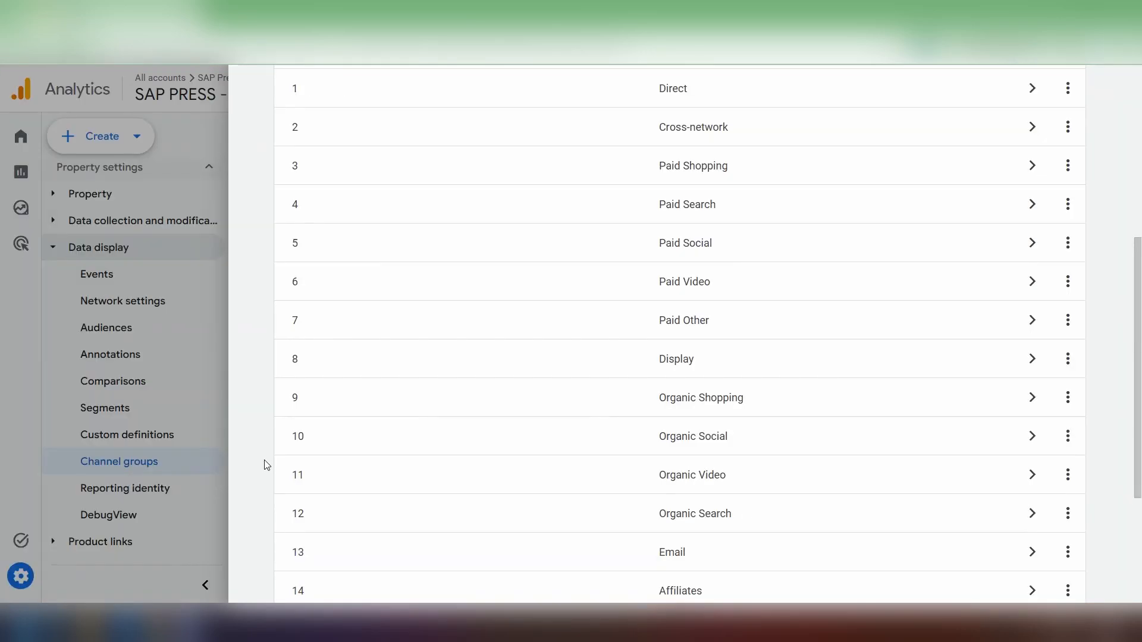
- Name the new channel group "Custom Channel Group 2" and save it
scroll(263, 458, up, 1)
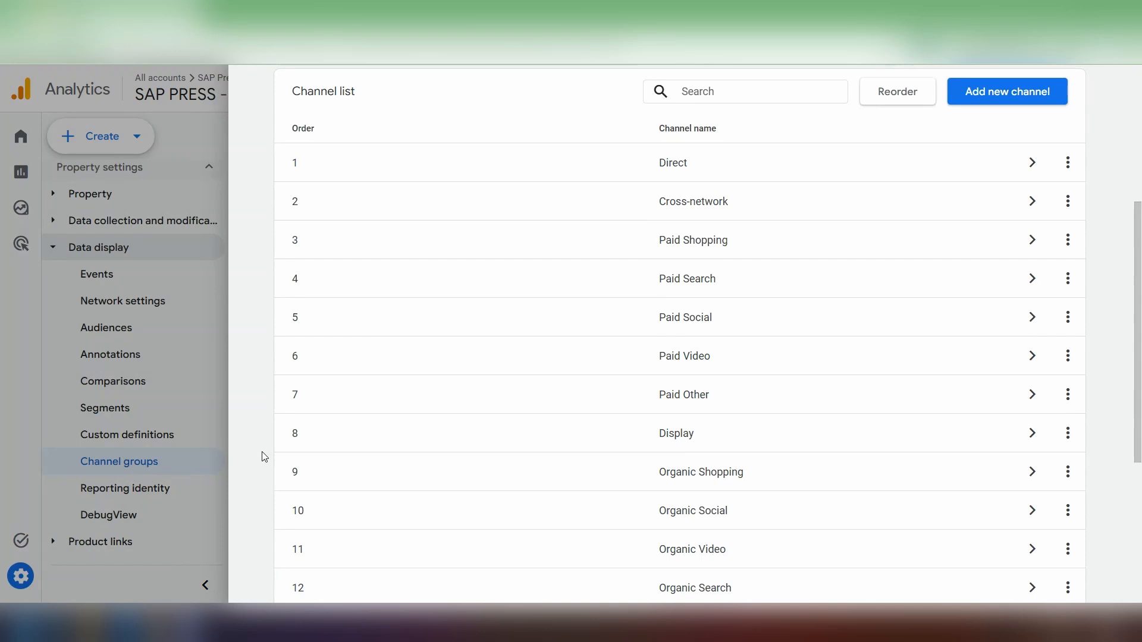
scroll(264, 457, up, 5)
click(366, 208)
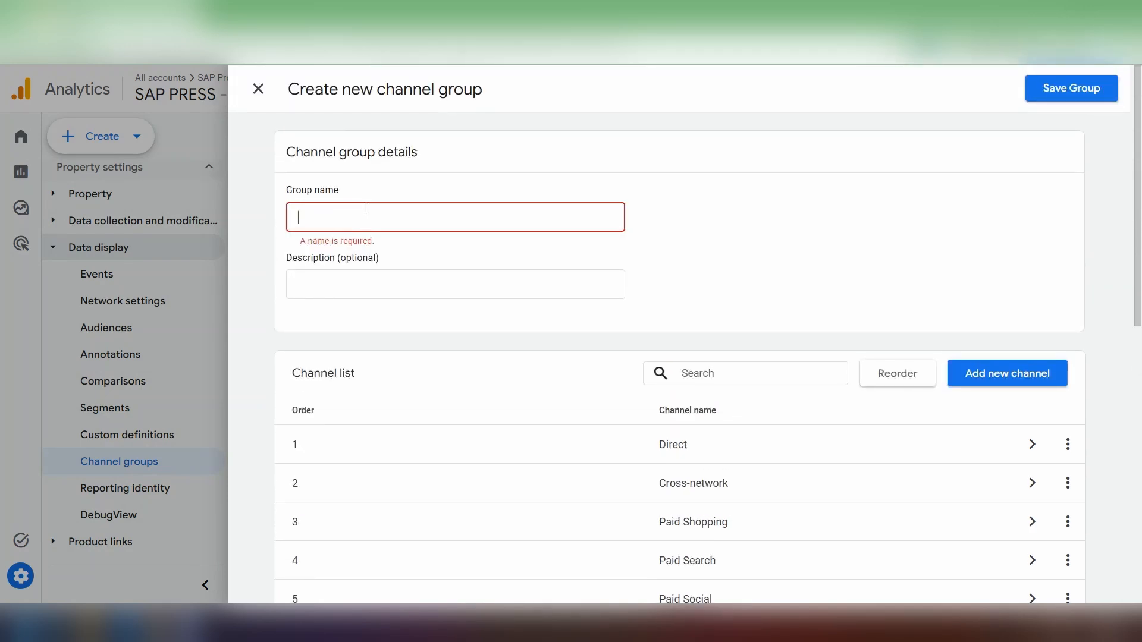
text(Custom Channel G)
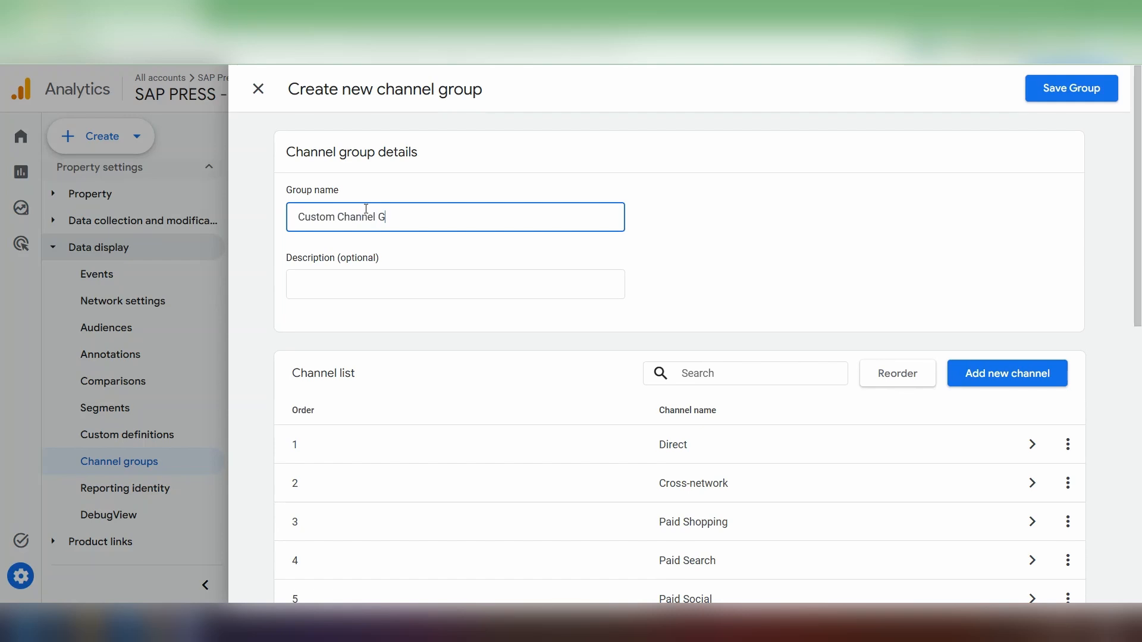
text(roup 2)
click(1078, 94)
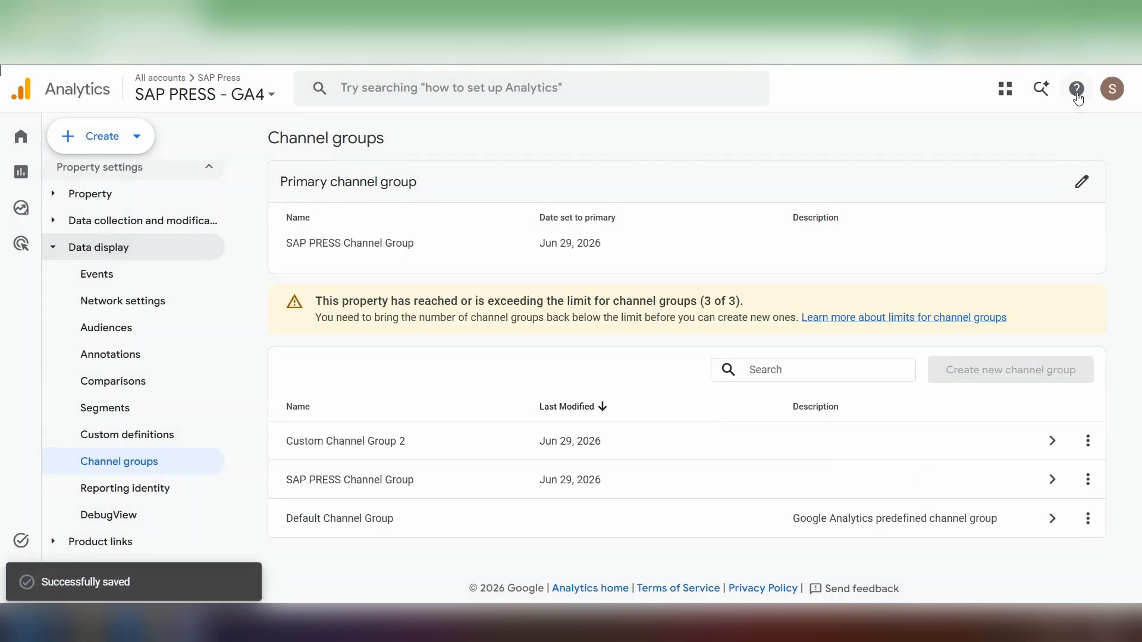
- Open the SAP PRESS Channel Group and review the conditions that define its SAP PRESS Blog channel
click(530, 481)
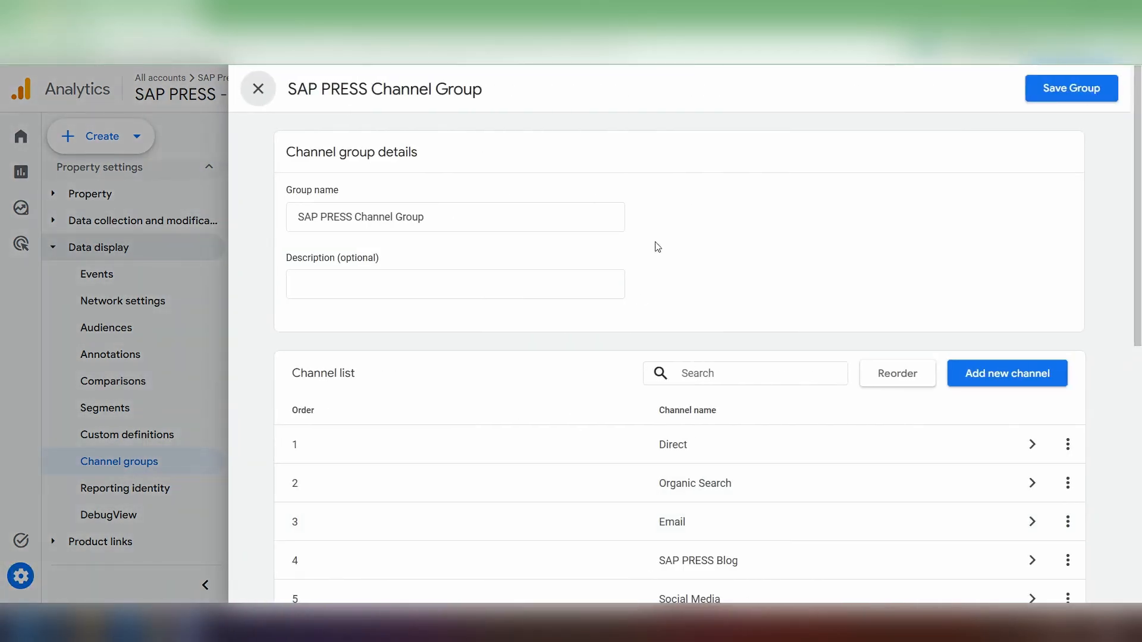
scroll(635, 277, down, 4)
scroll(634, 292, down, 5)
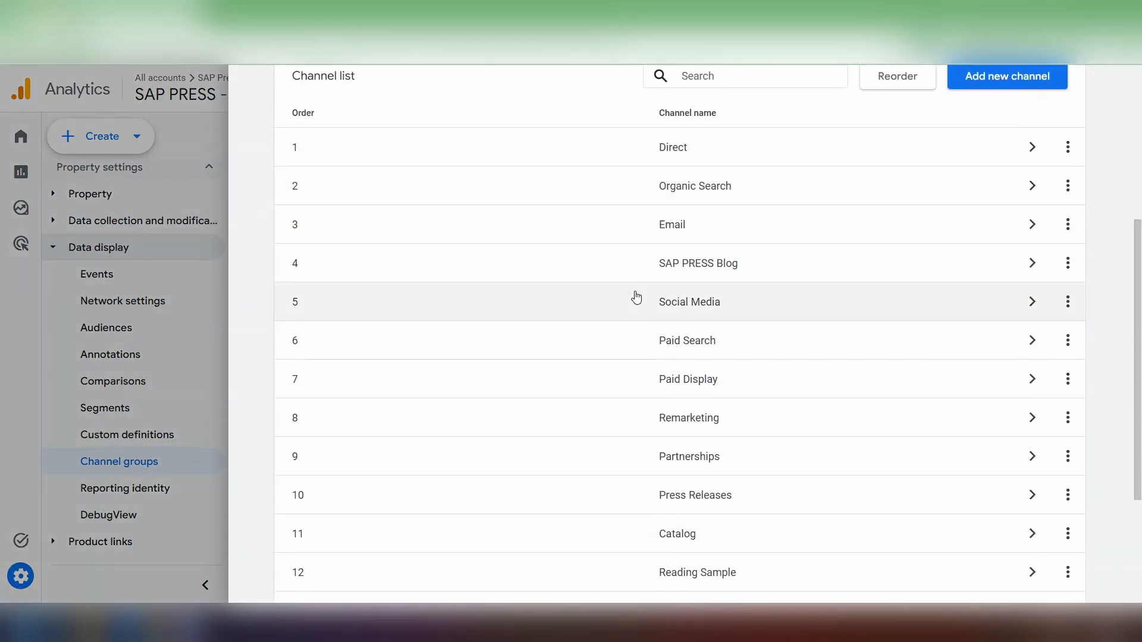
scroll(592, 318, up, 4)
click(687, 288)
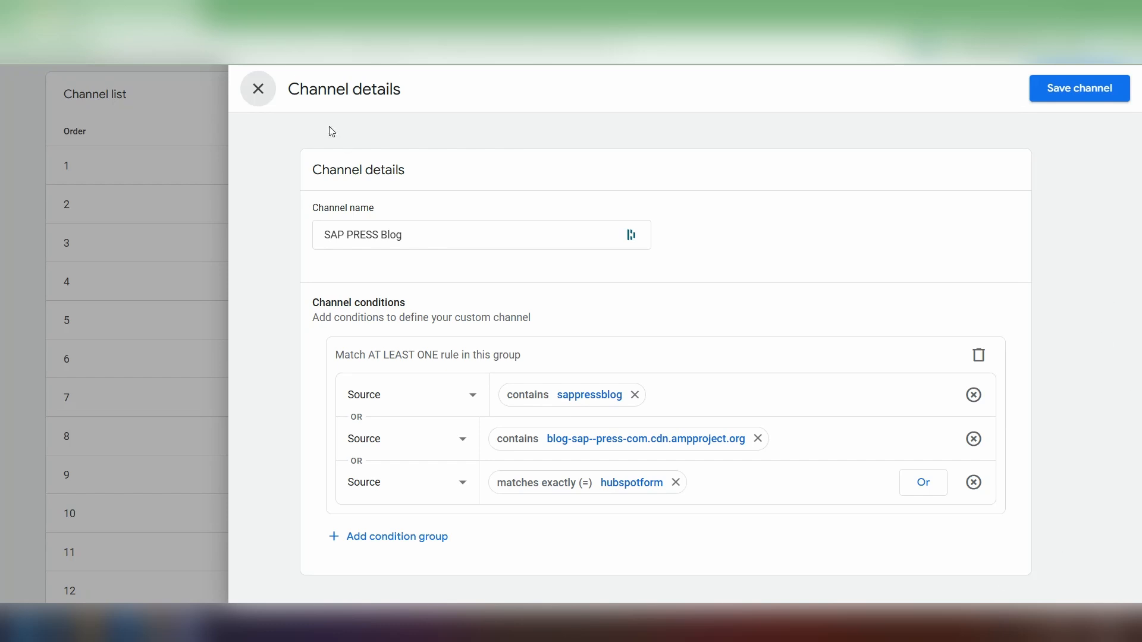
click(258, 89)
- Review the source and medium conditions of the AI channel in the SAP PRESS Channel Group
scroll(447, 401, down, 1)
scroll(447, 400, down, 3)
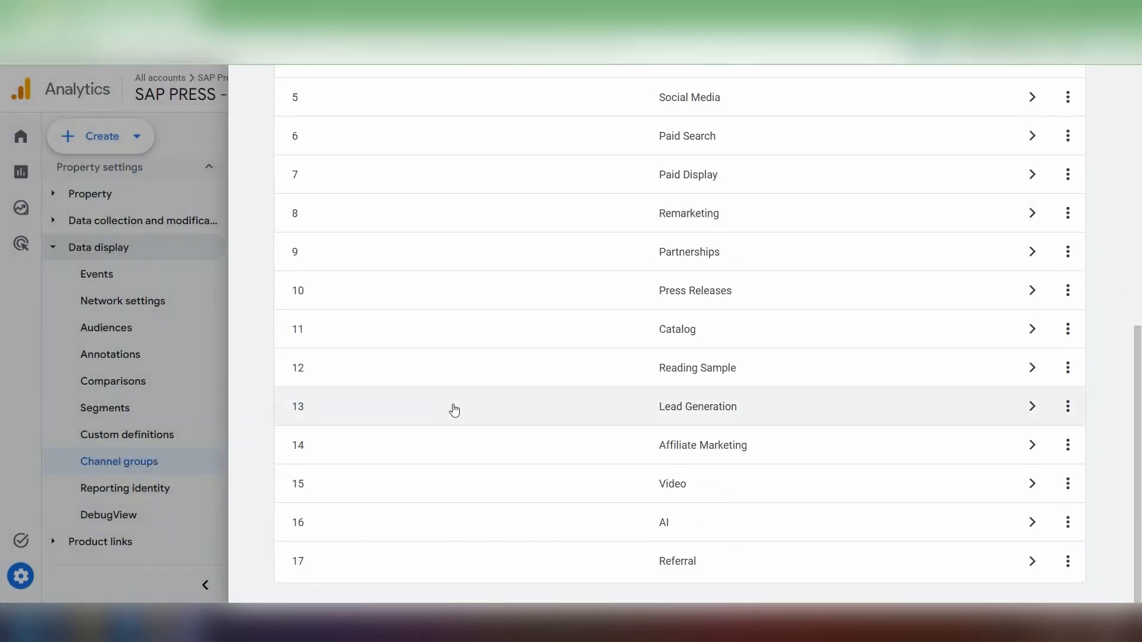
click(474, 522)
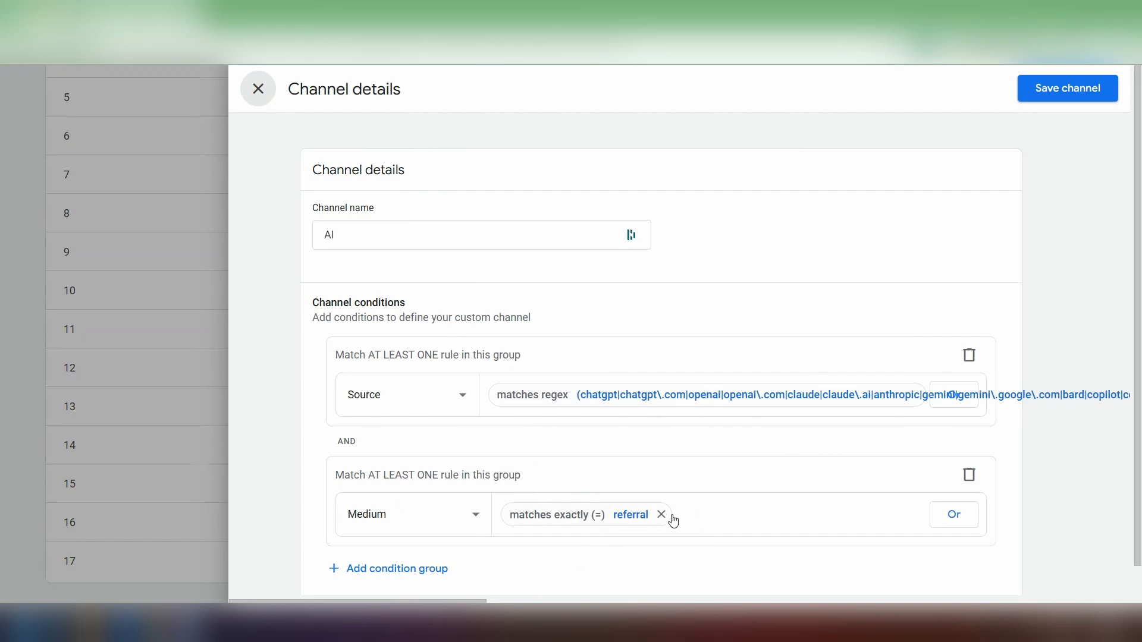
click(257, 88)
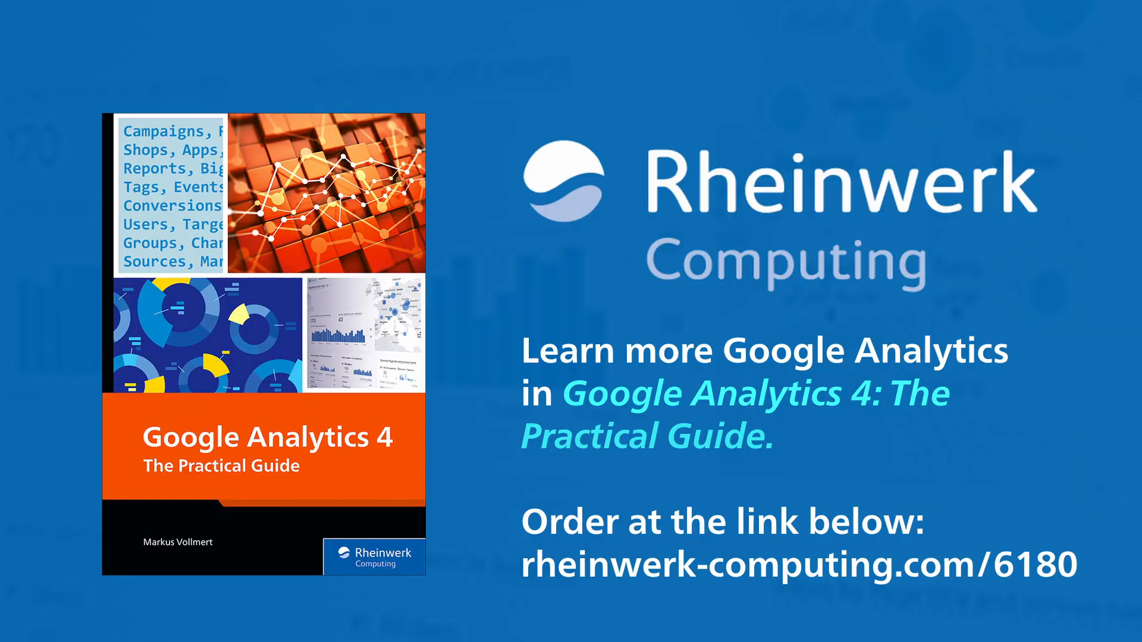